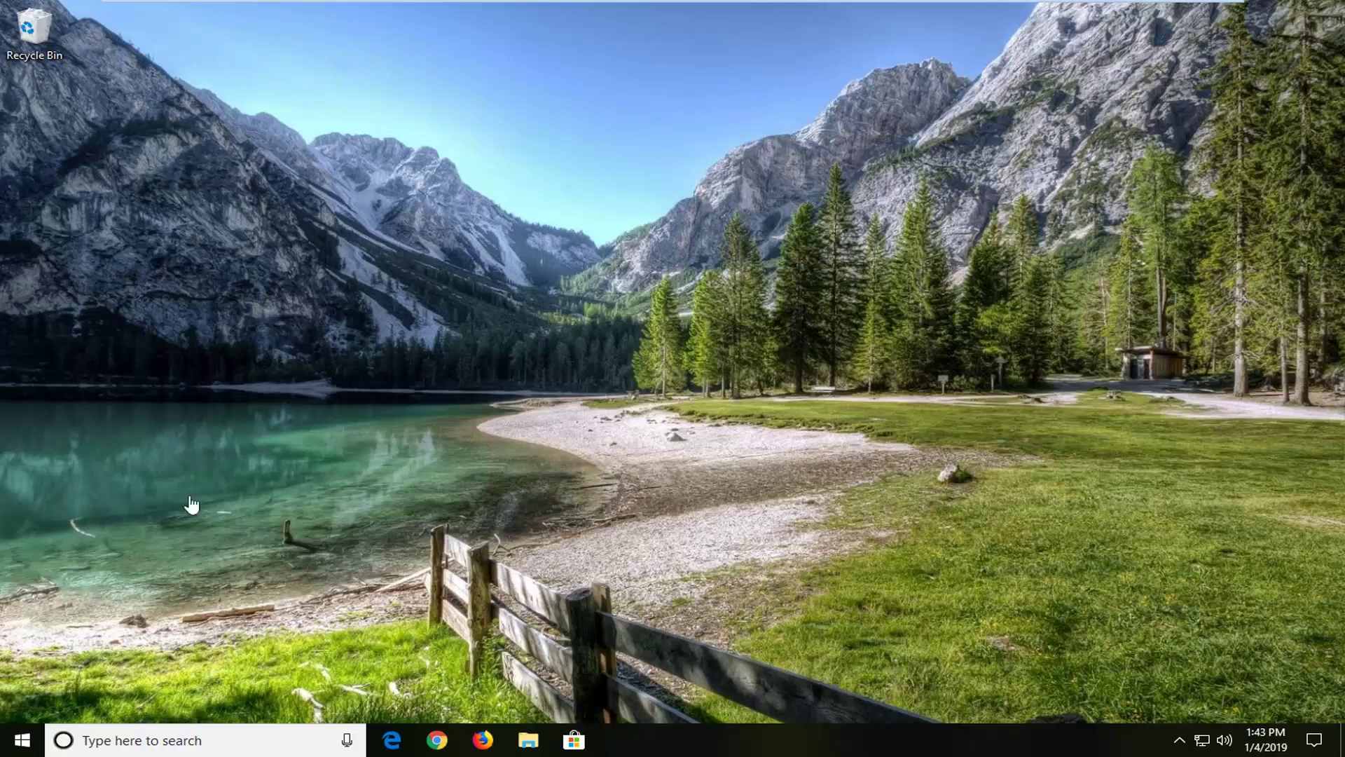
Search Start for 'troubleshoot' and open the Troubleshoot system settings page.
left_click(10, 748)
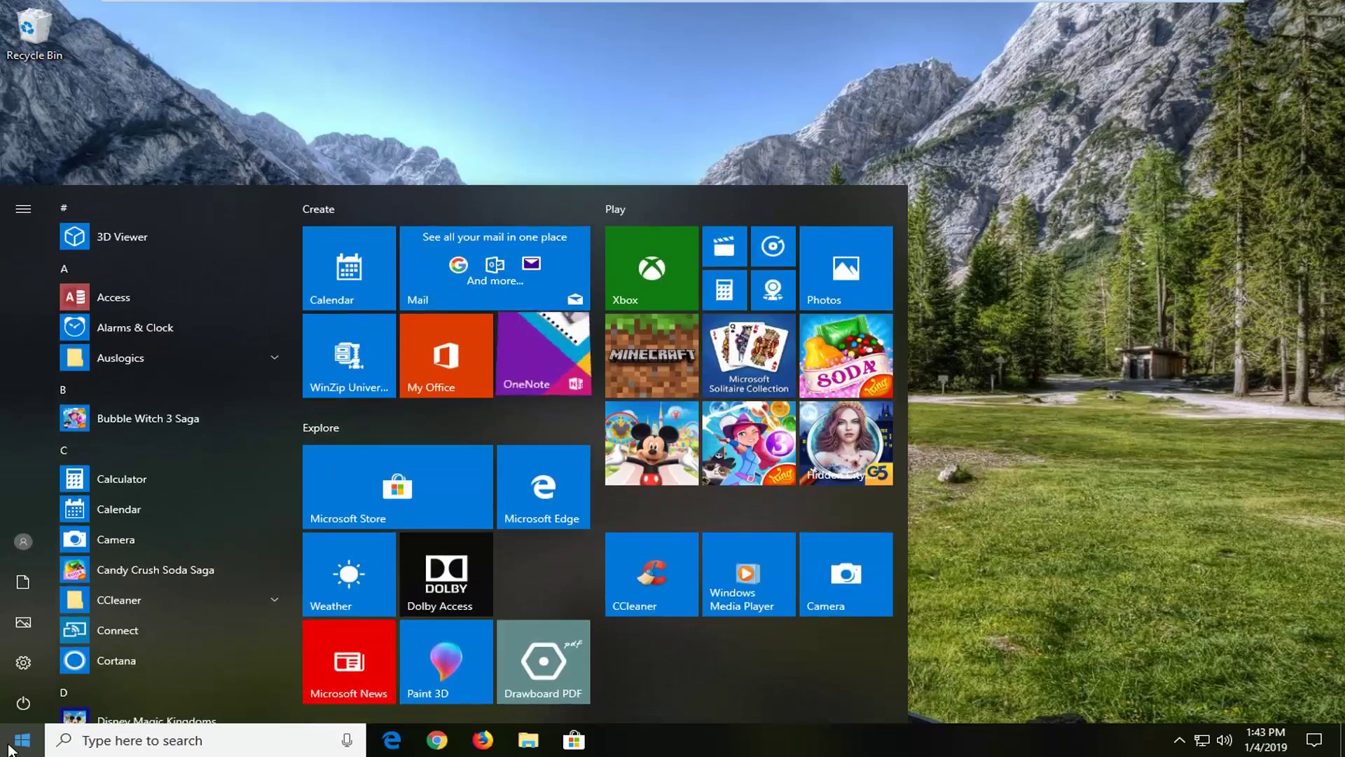
type("trou")
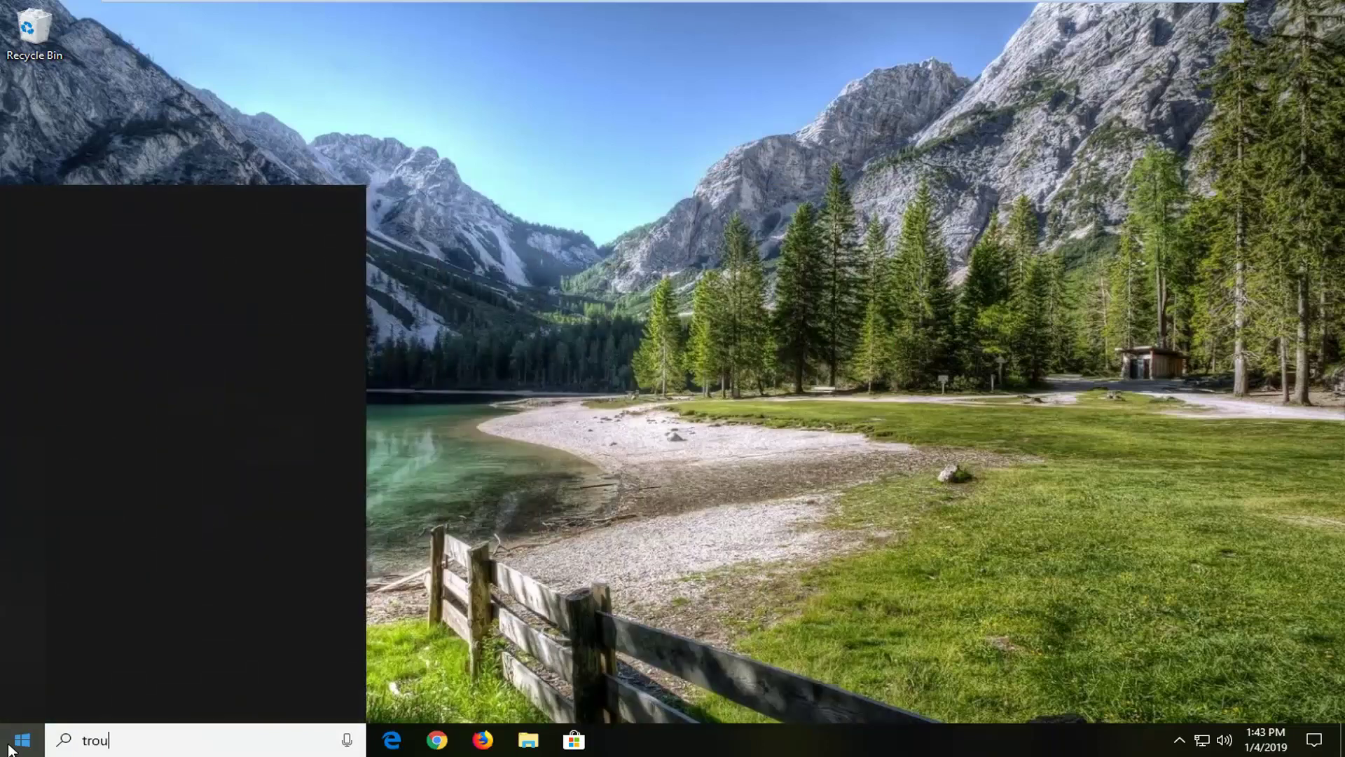
type("bleshoot")
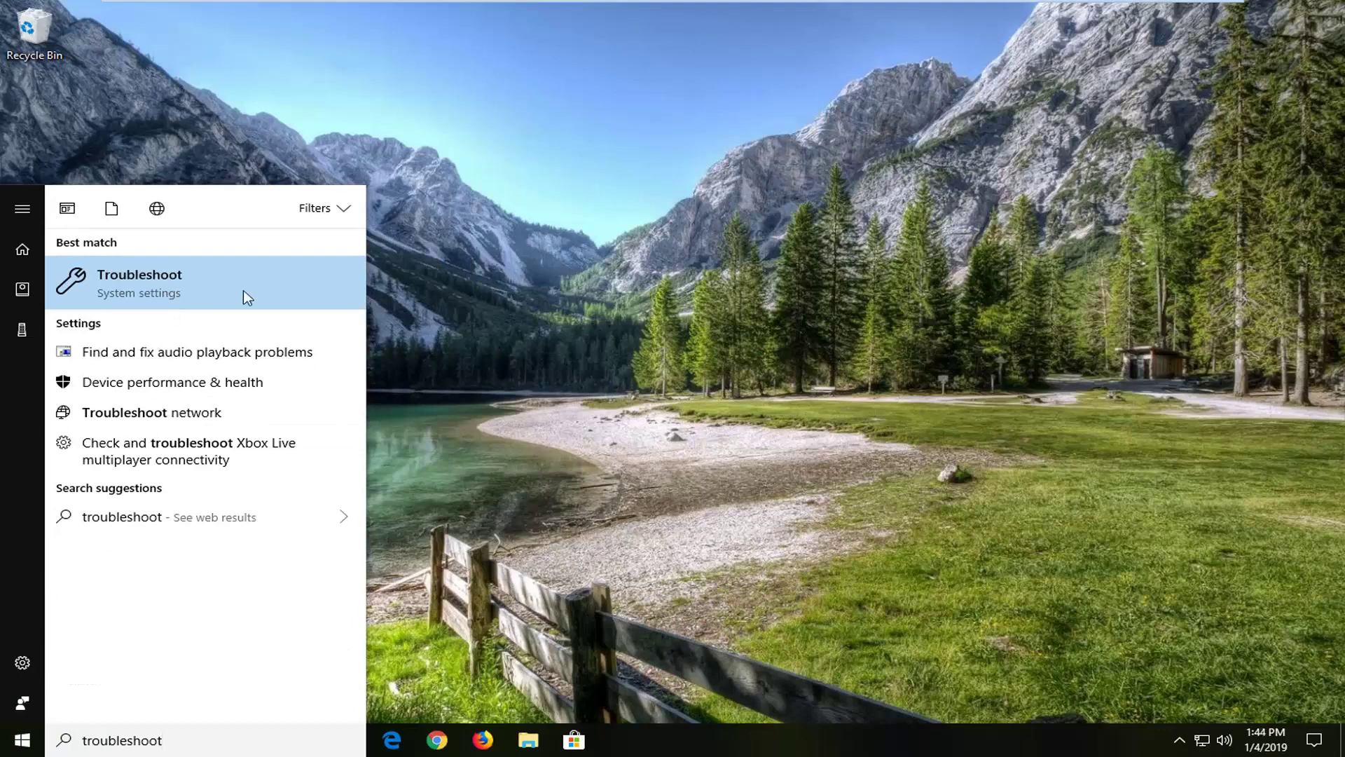
left_click(196, 308)
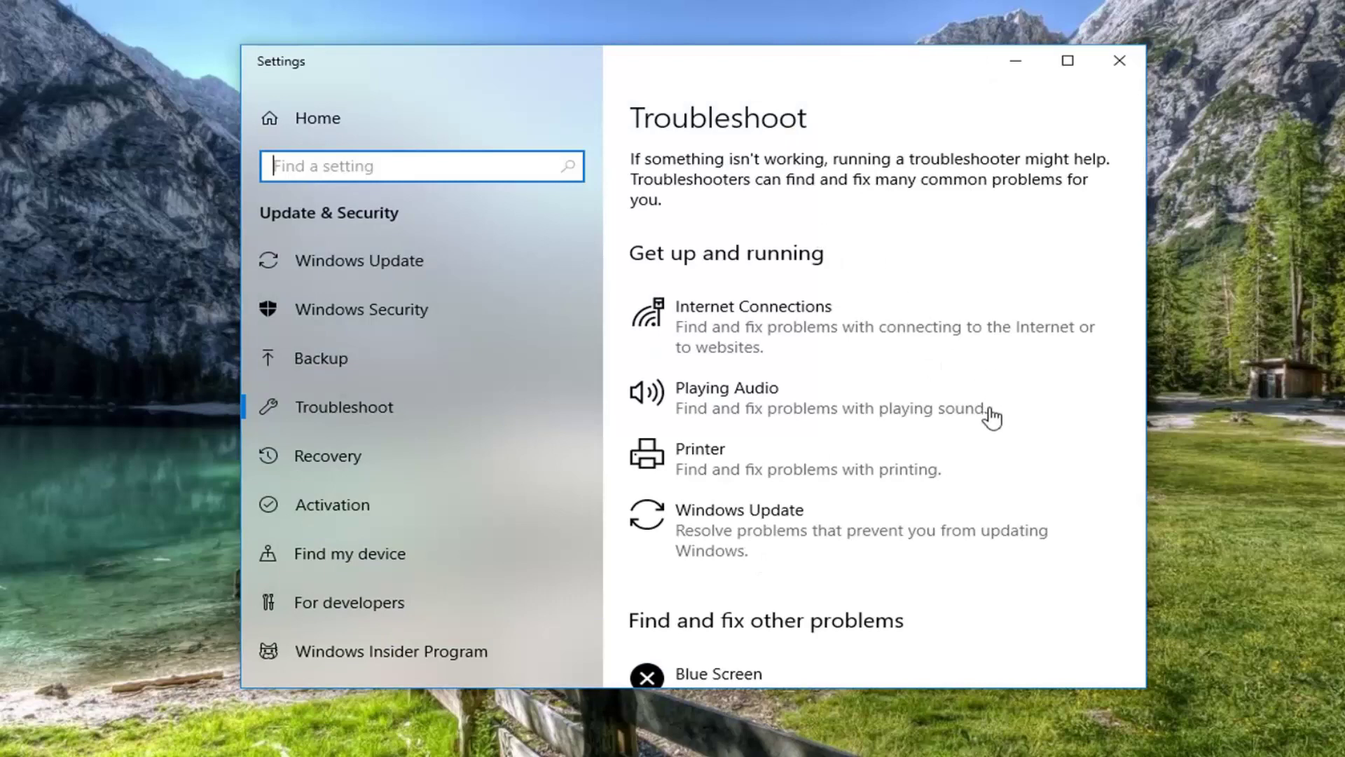
Scroll to Find and fix other problems and expand the Blue Screen troubleshooter.
scroll(951, 513, "down", 3)
scroll(951, 513, "down", 1)
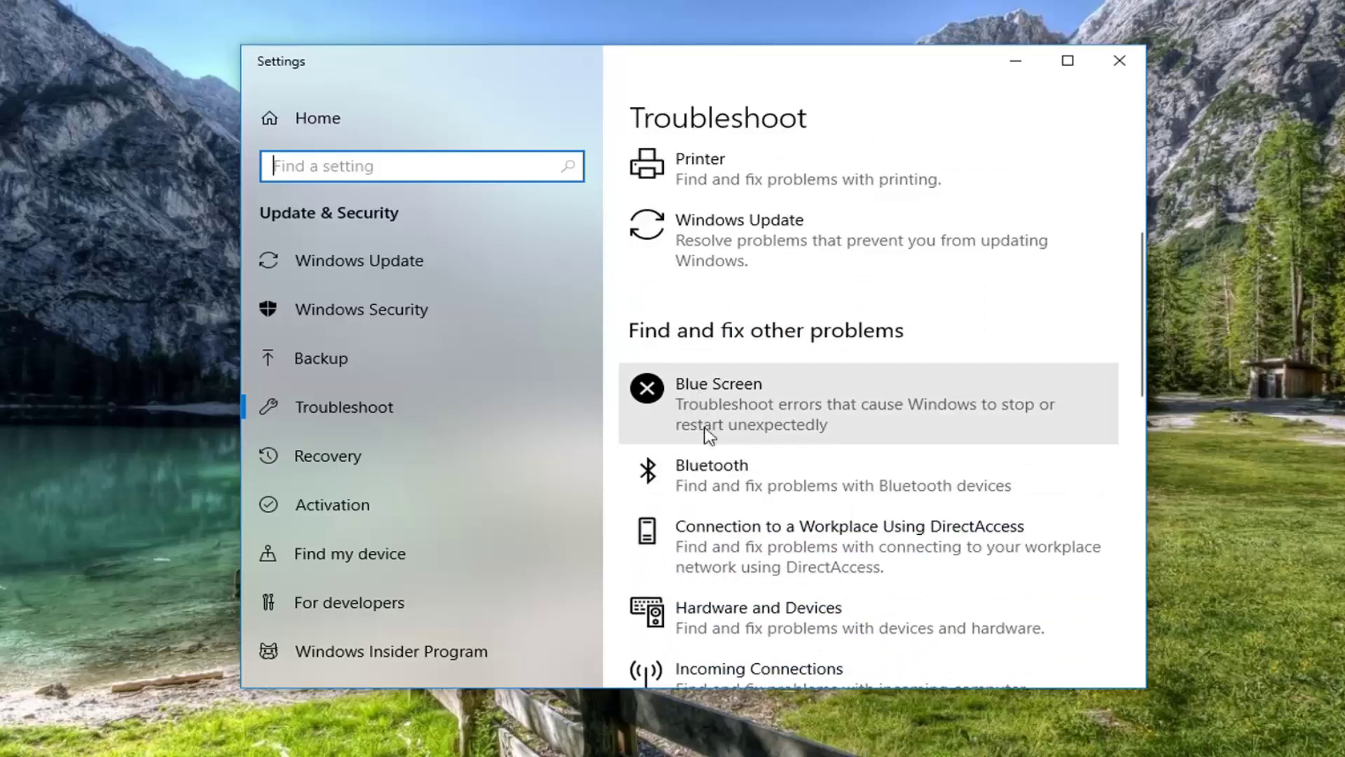
left_click(748, 422)
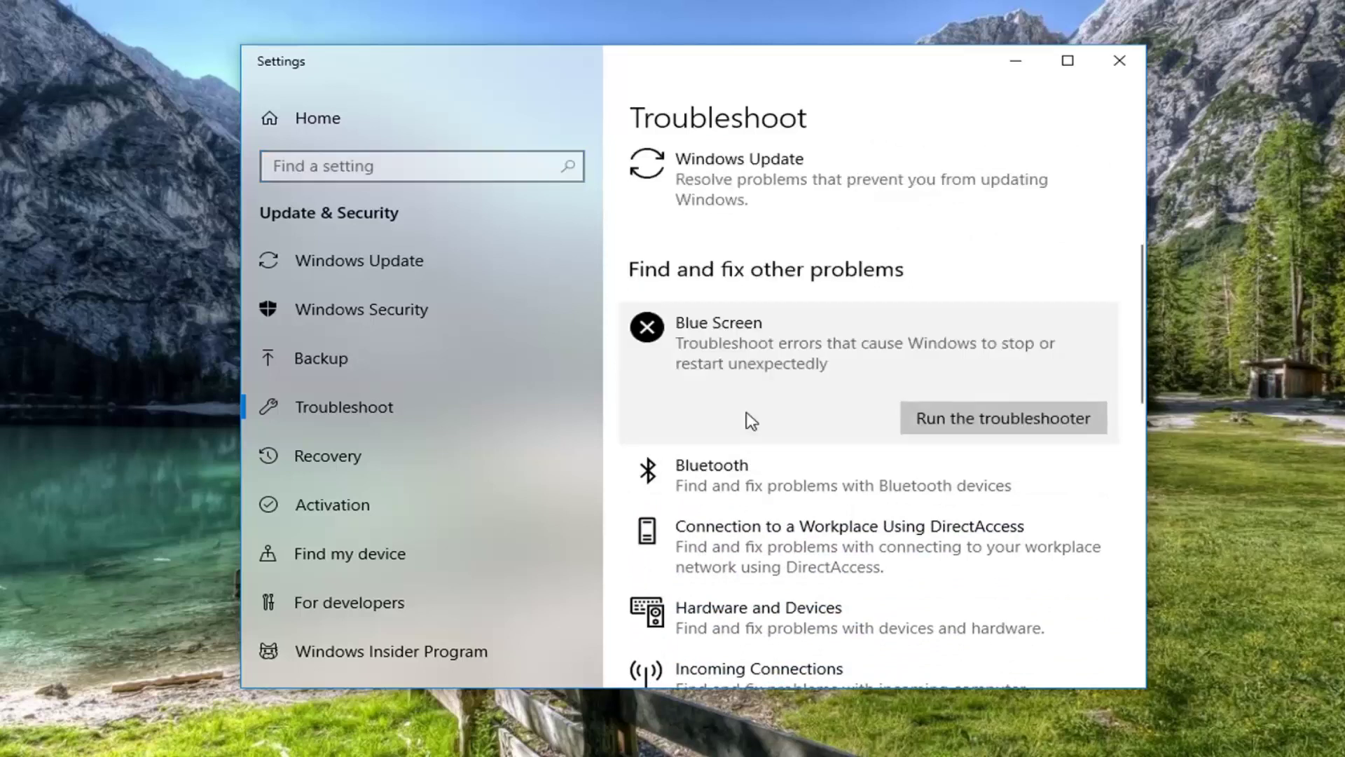
Run the Blue Screen troubleshooter and close its 'couldn't identify the problem' result.
left_click(961, 414)
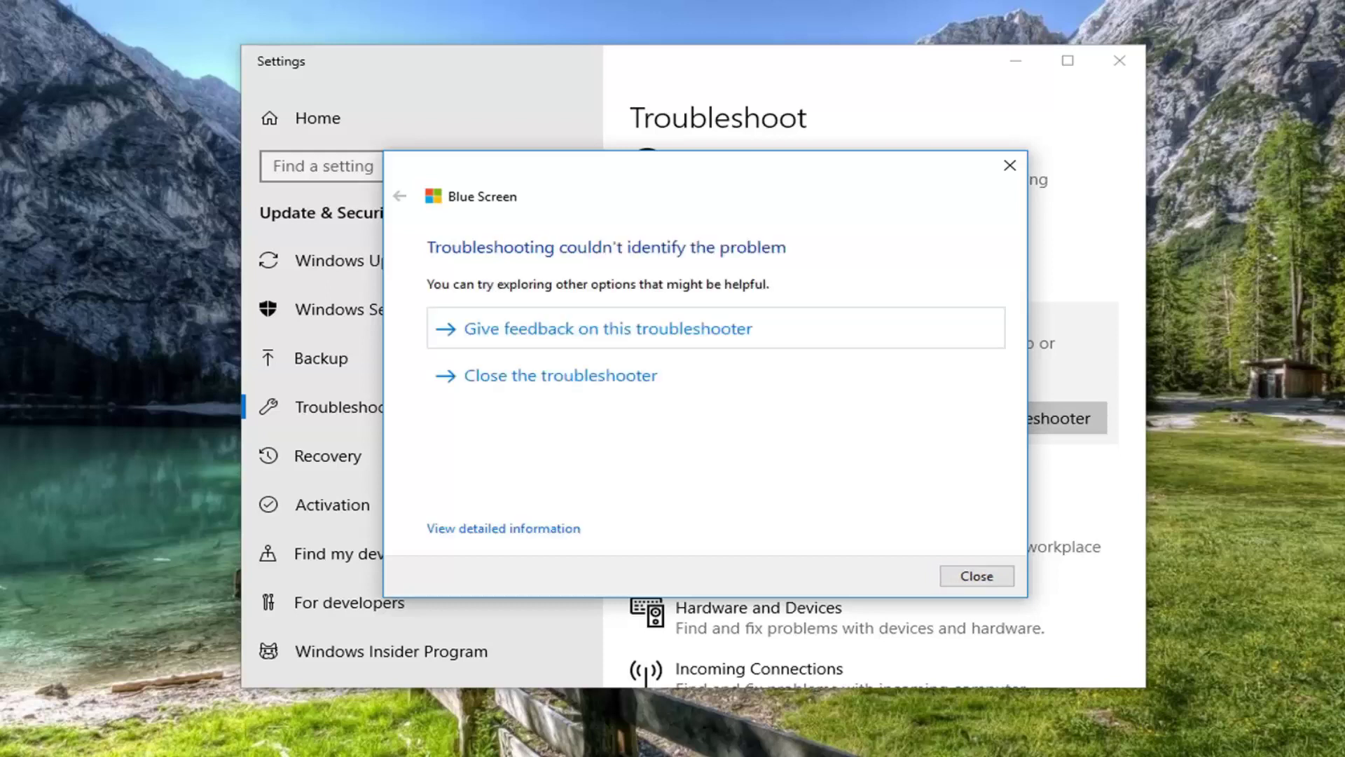
left_click(977, 575)
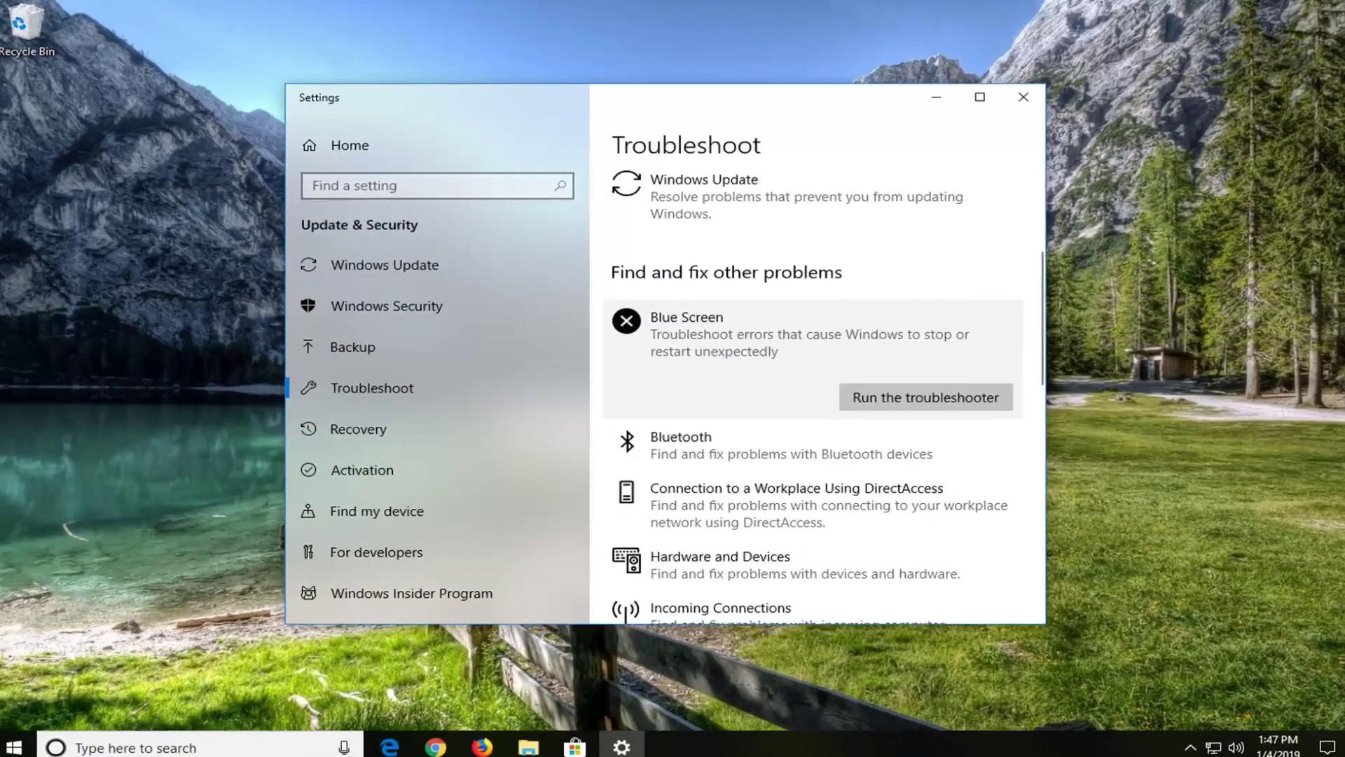
Clear the desktop, search Start for 'cmd', and run Command Prompt as administrator.
key("super+d")
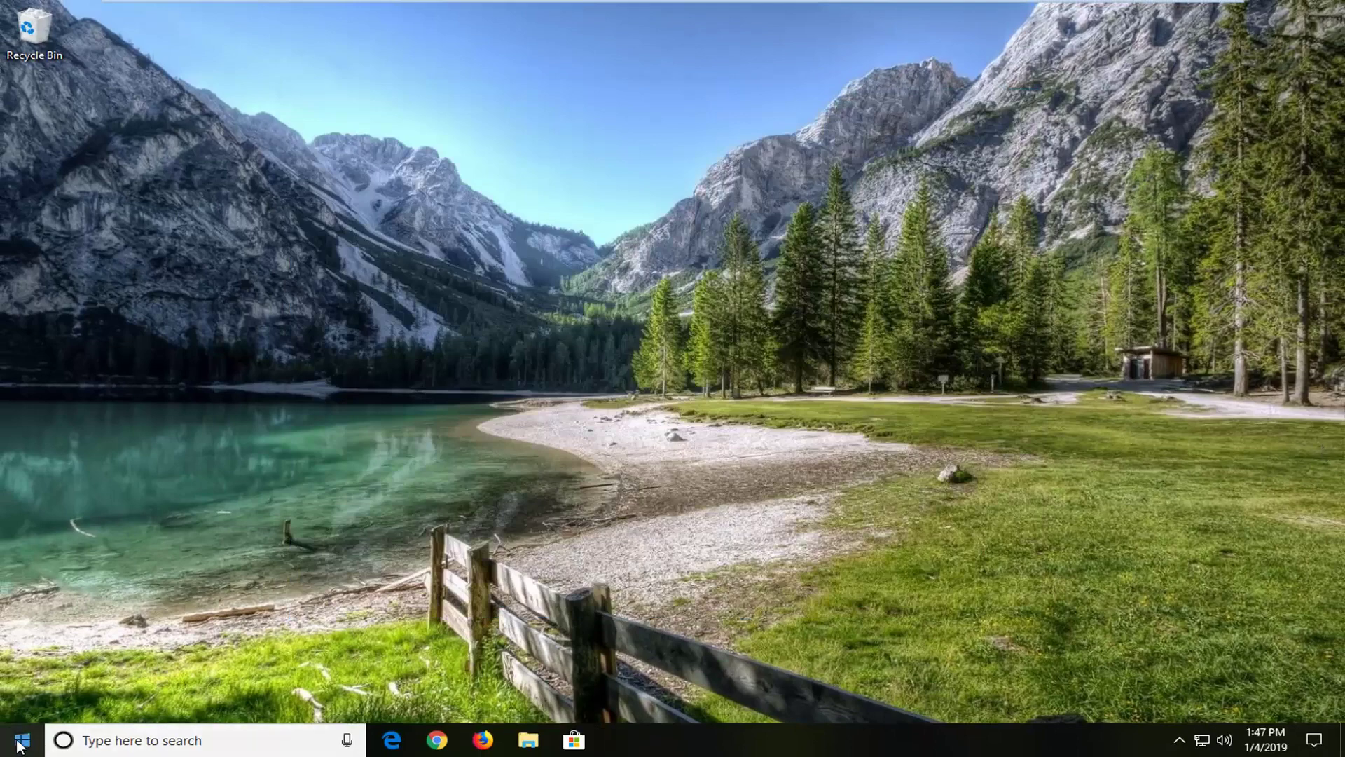
left_click(14, 747)
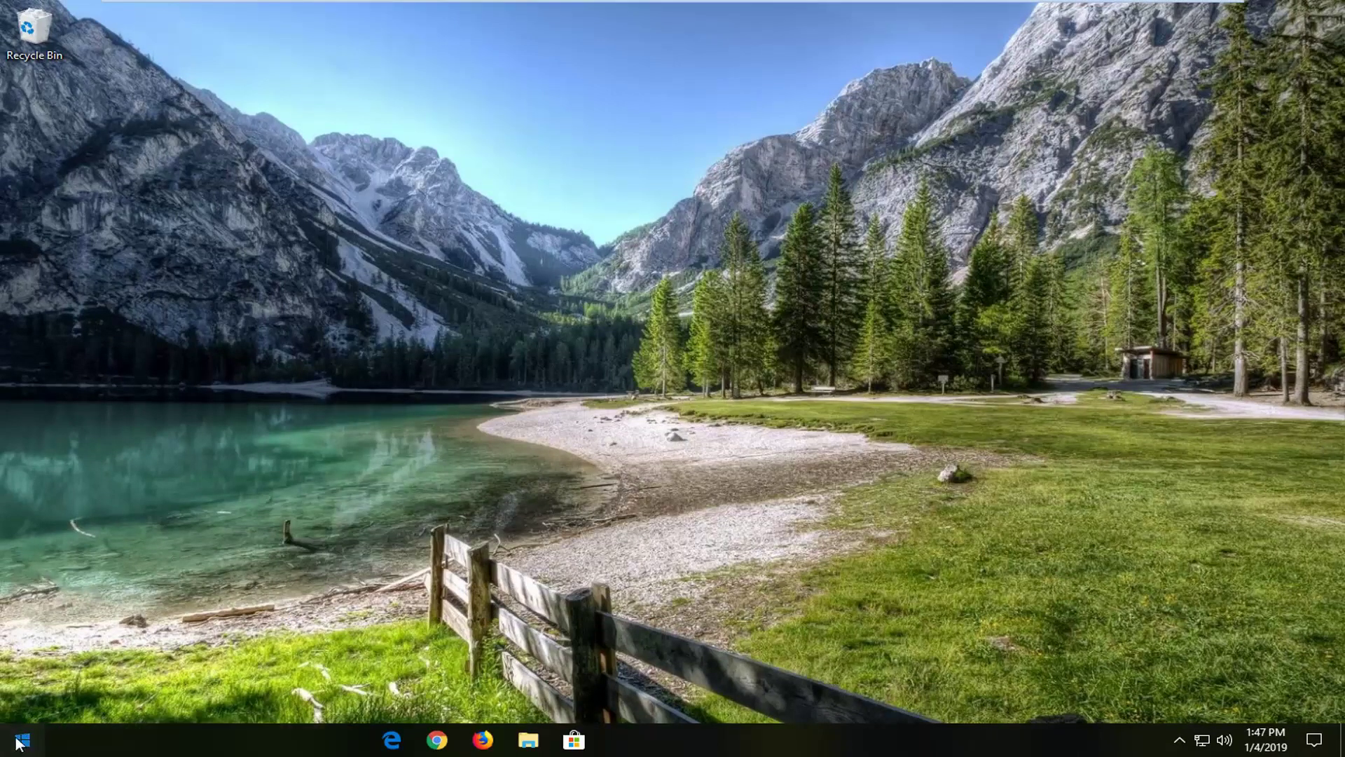
type("cmd")
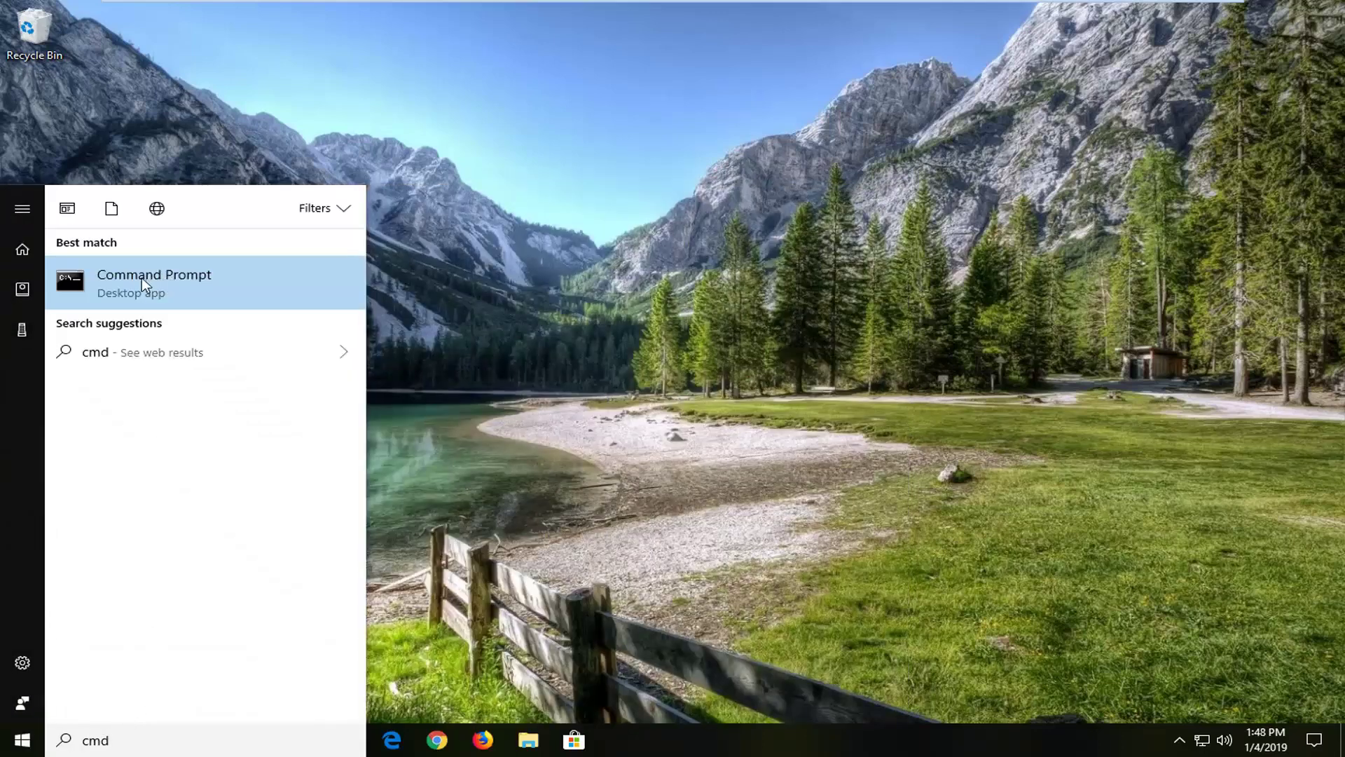
right_click(141, 279)
left_click(193, 301)
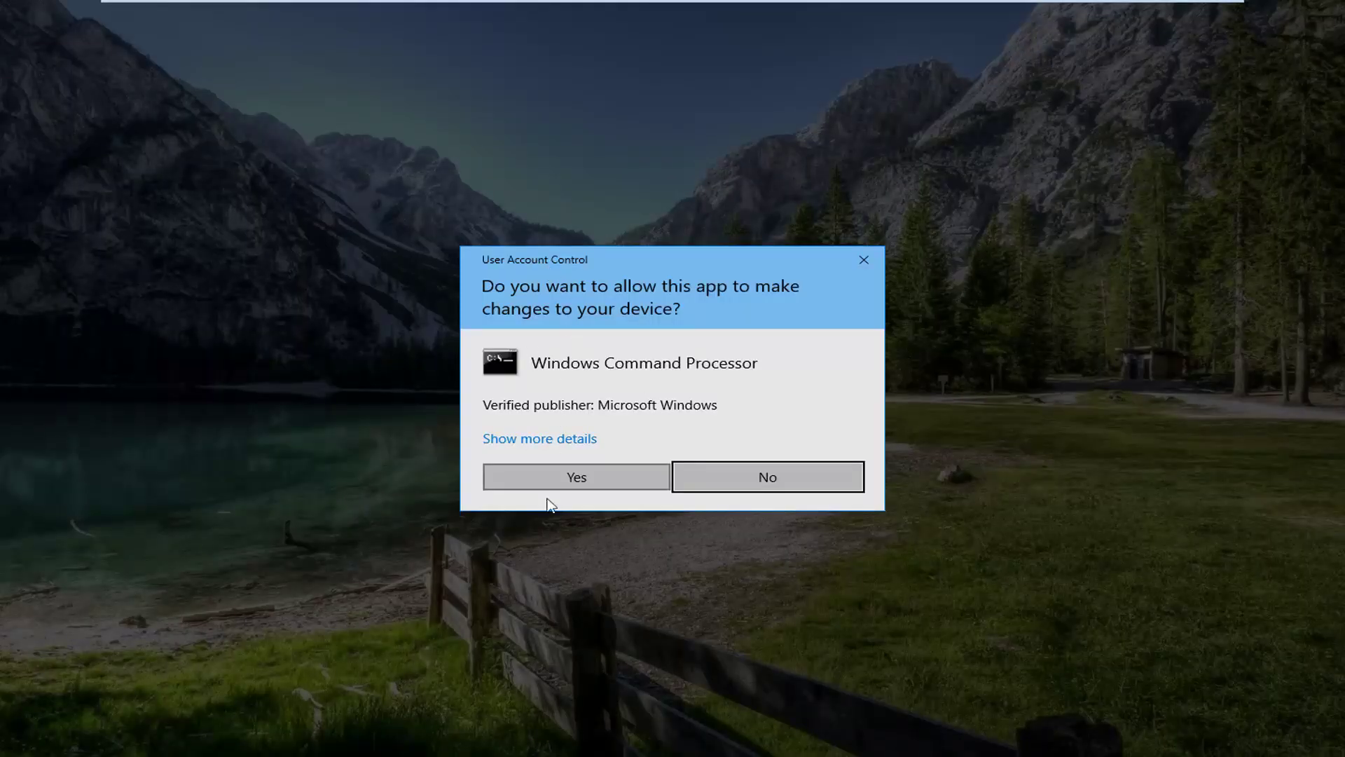
Approve the UAC prompt and run 'netsh int ip reset' in the elevated Command Prompt.
left_click(570, 476)
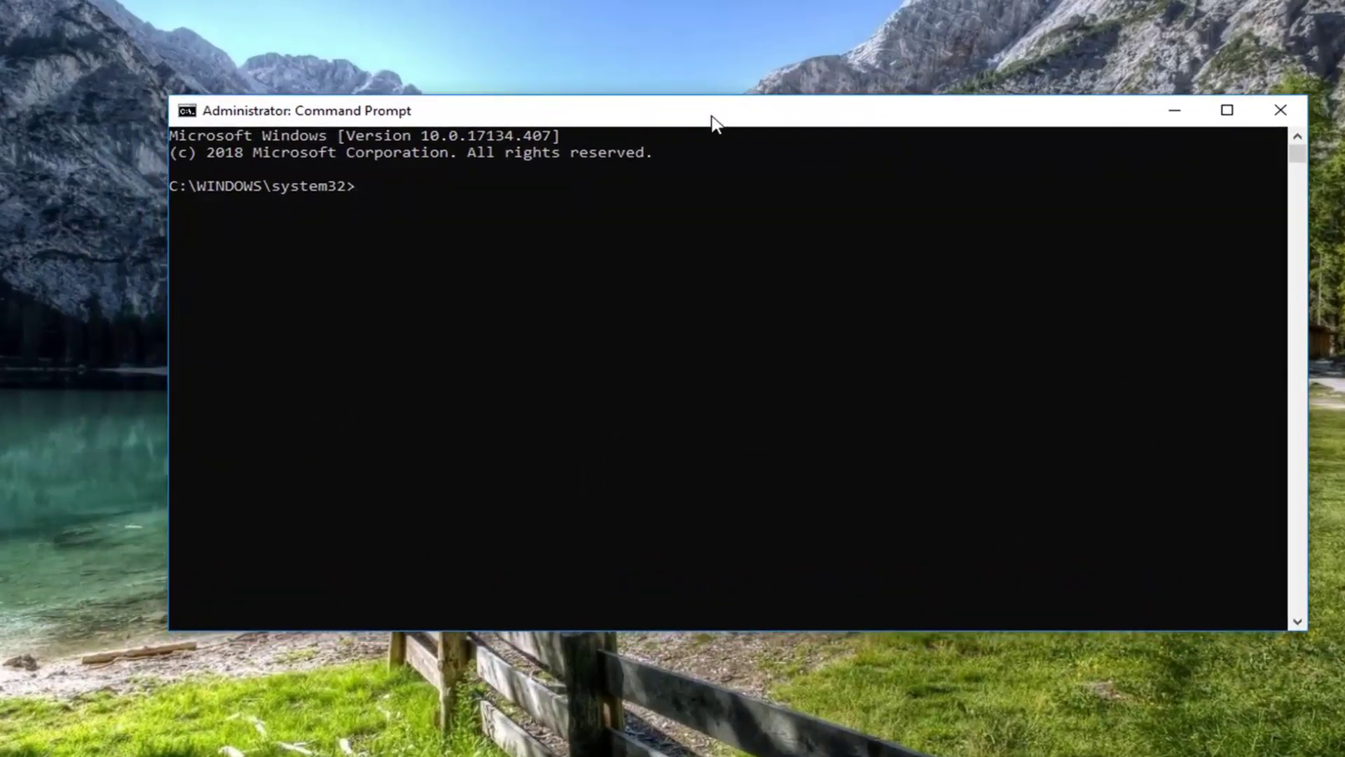
type("netsh")
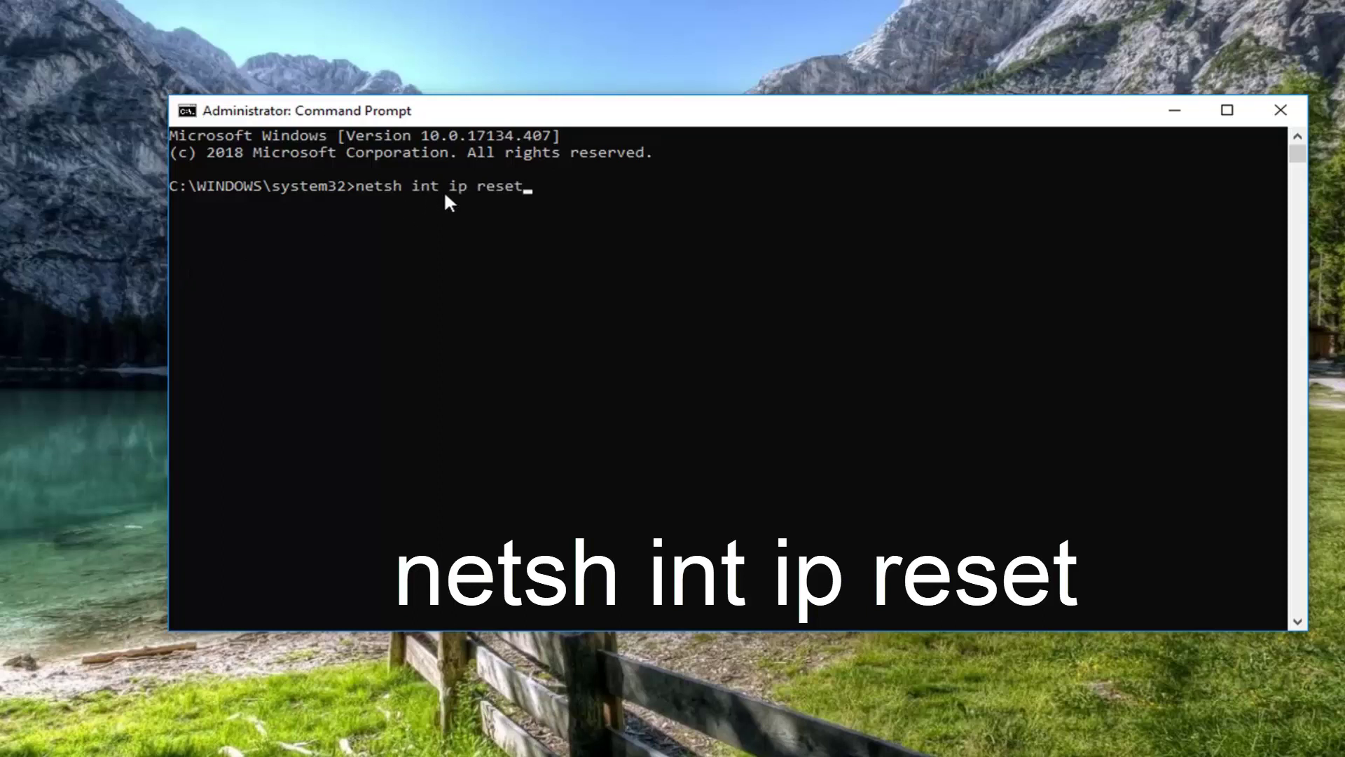
type("int ip reset")
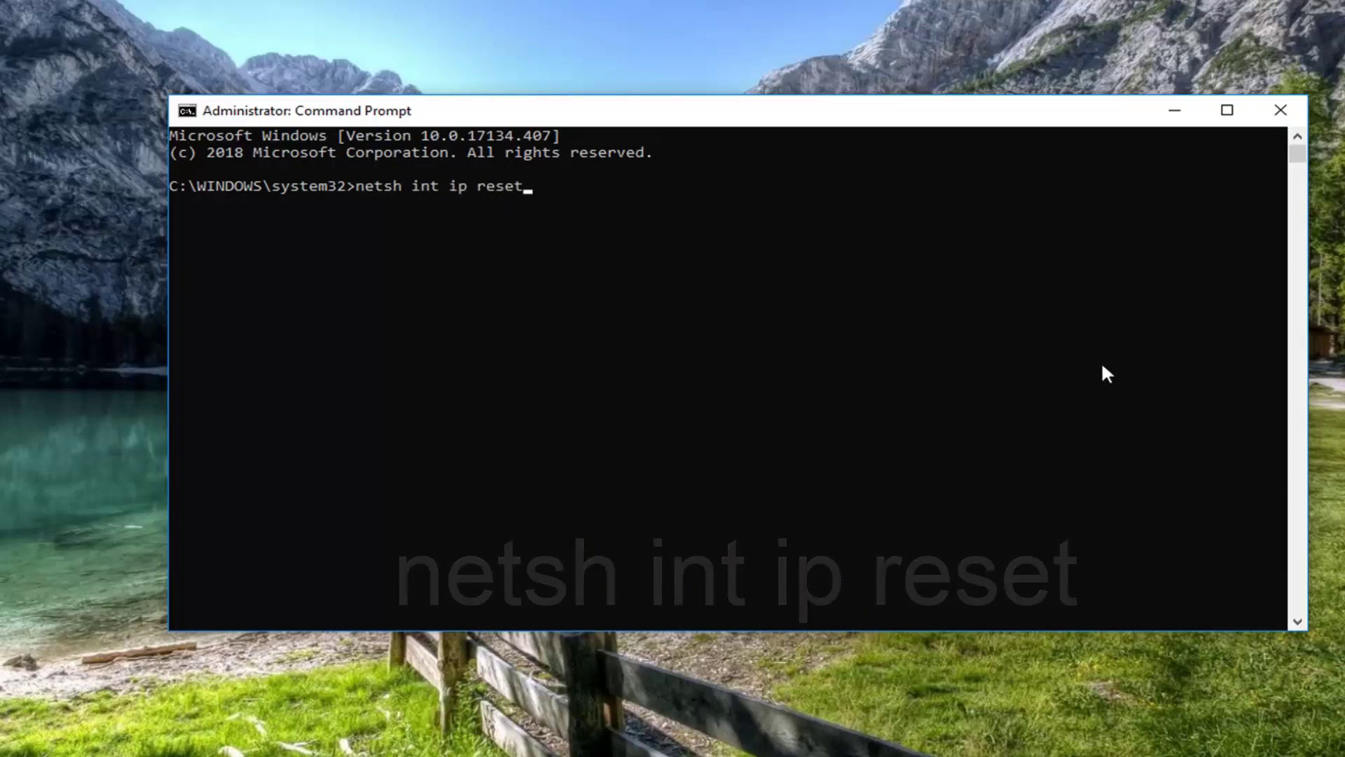
key("Return")
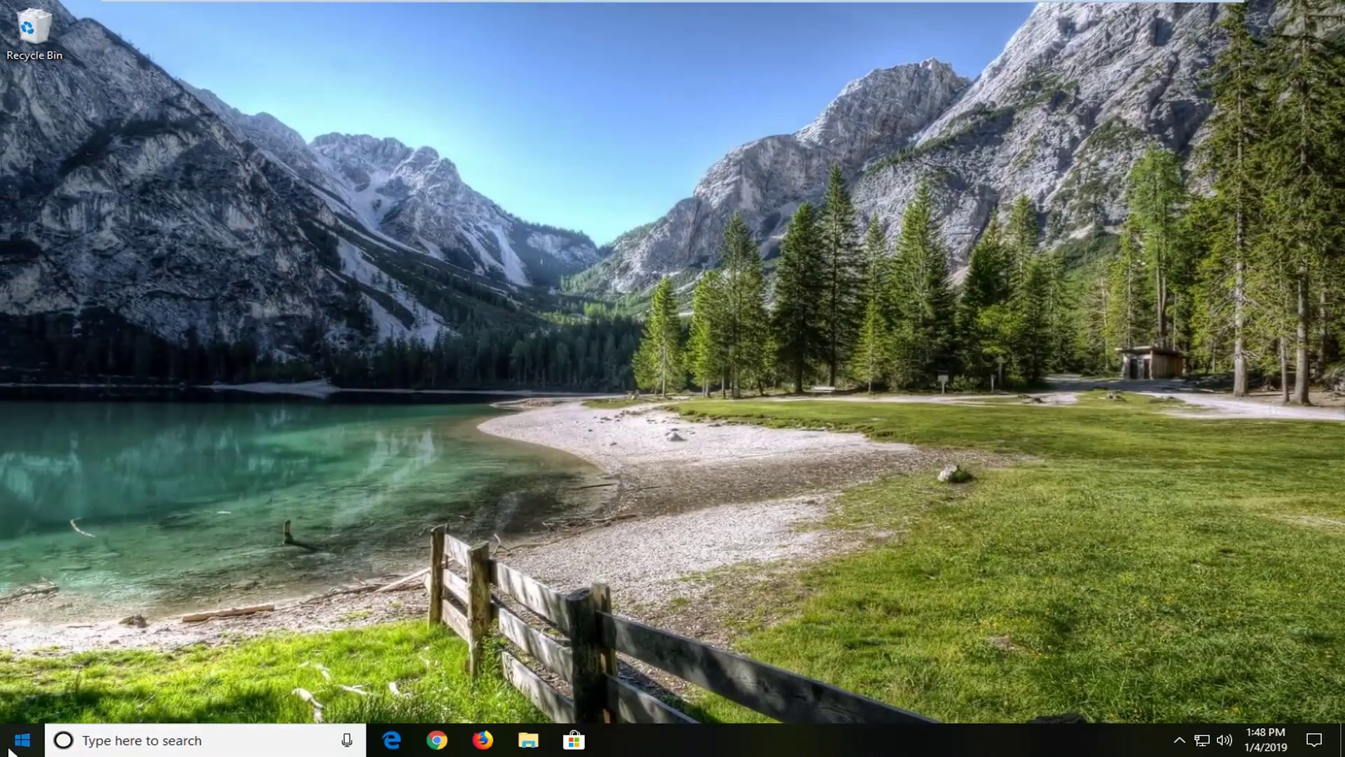
Search Start for 'device manager' and open the Device Manager result.
left_click(20, 745)
type("d")
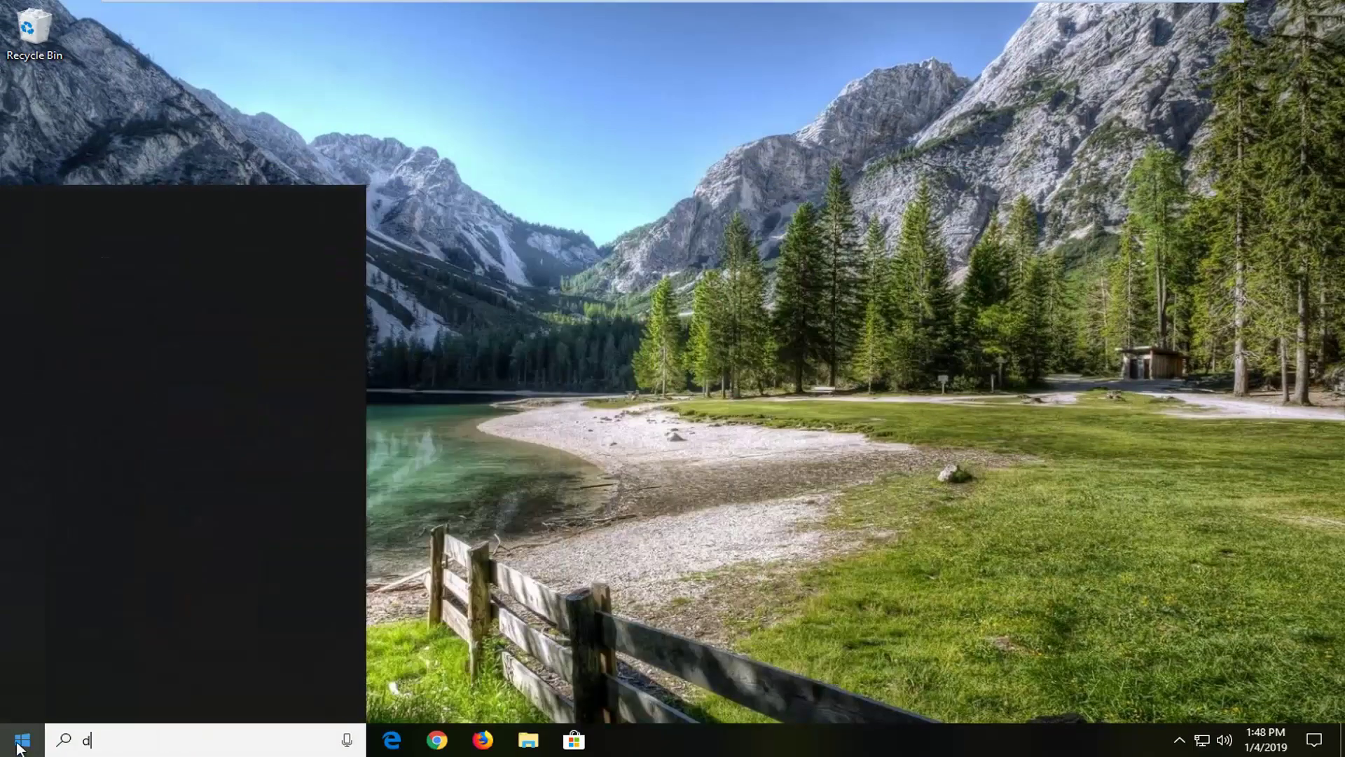
type("evice manager")
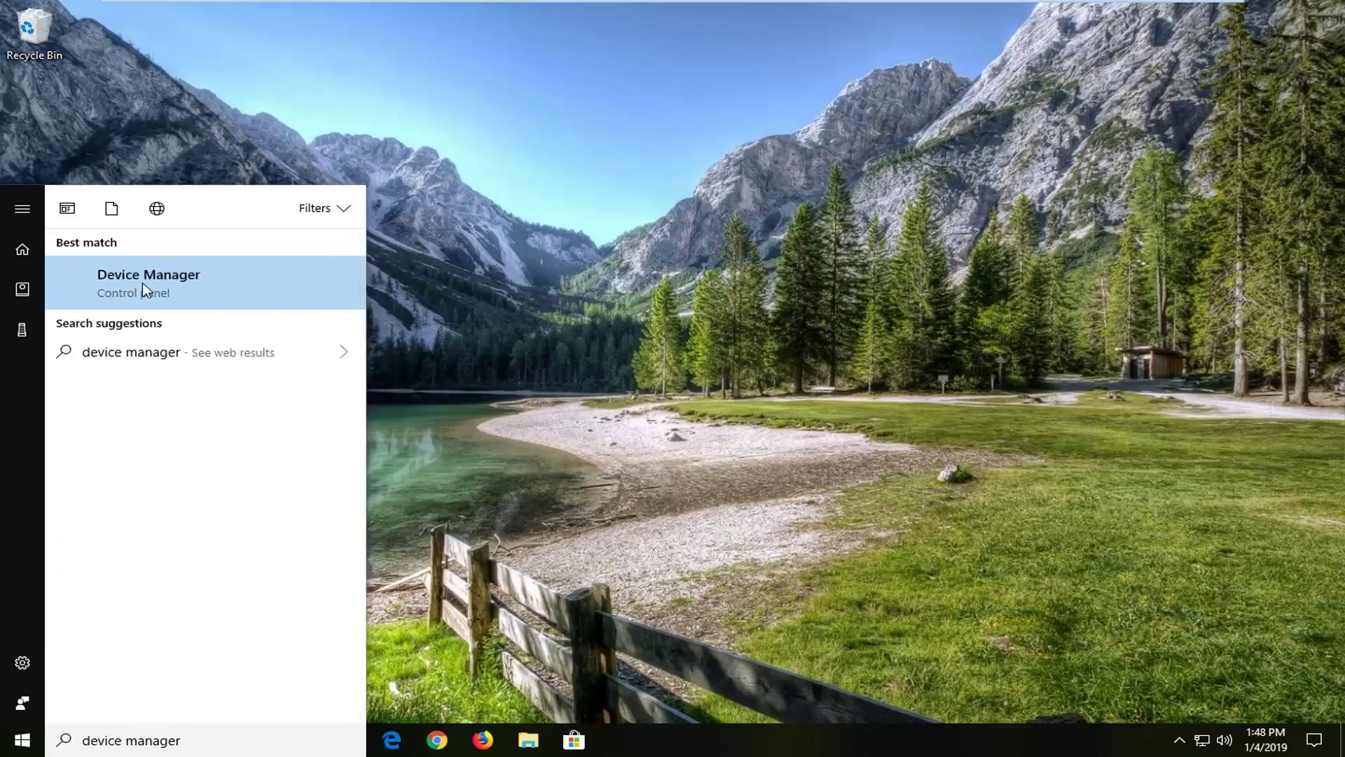
left_click(142, 281)
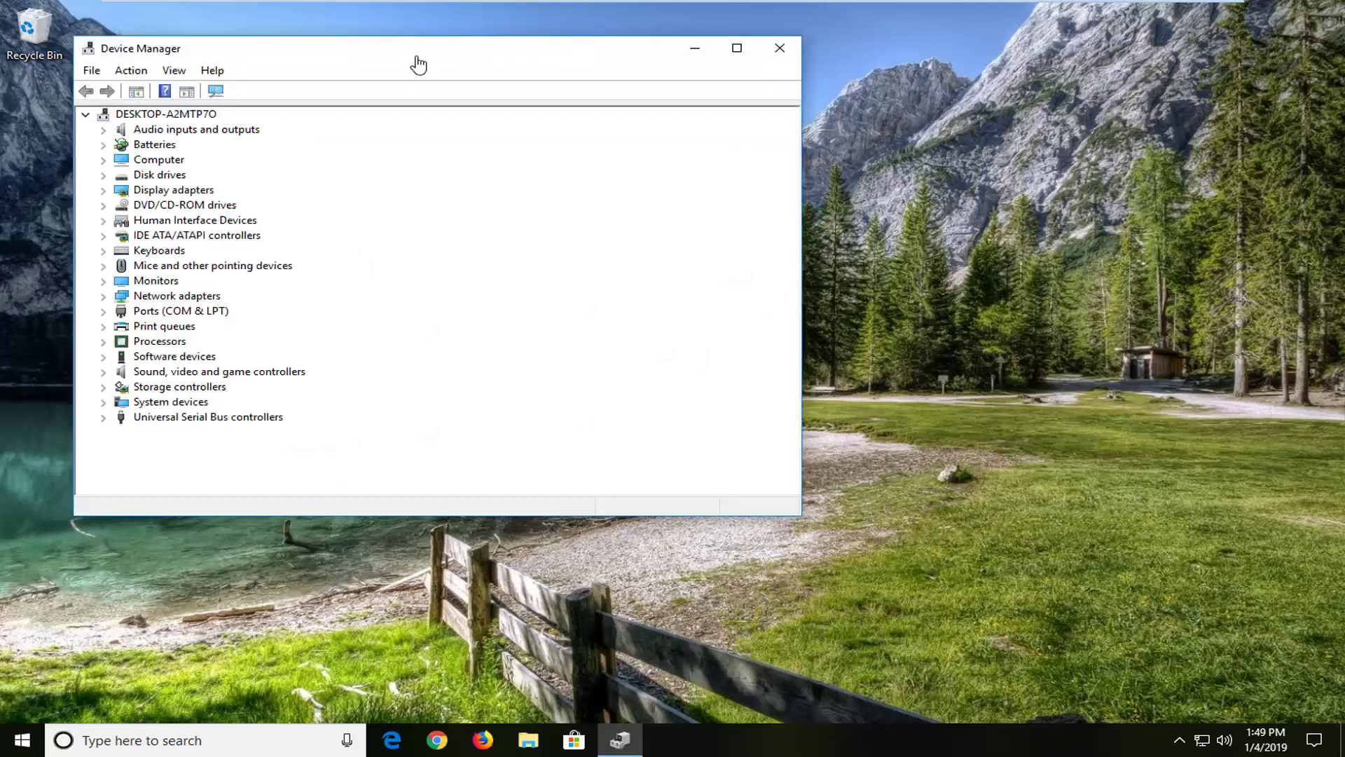
Expand Network adapters and right-click the Intel(R) 82574L Gigabit Network Connection.
left_click_drag(418, 63, 640, 103)
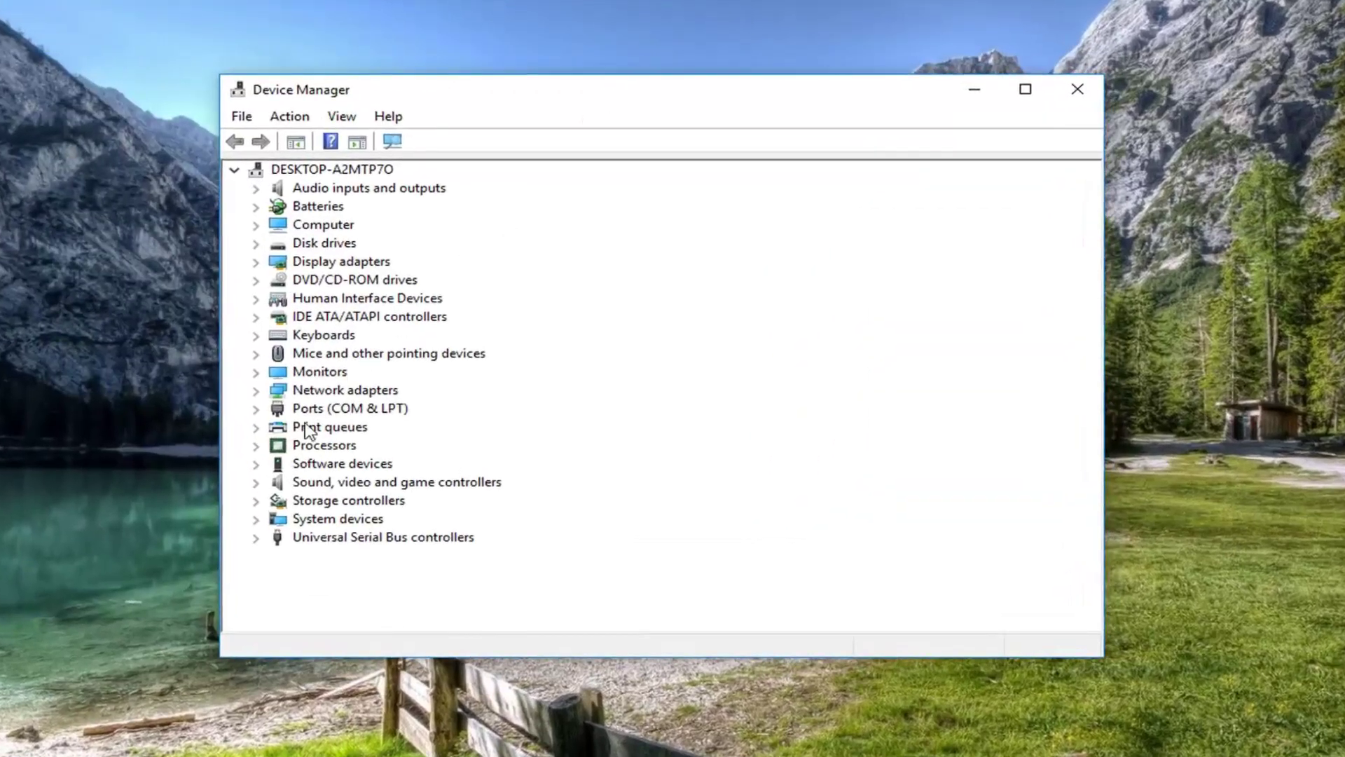
left_click(328, 391)
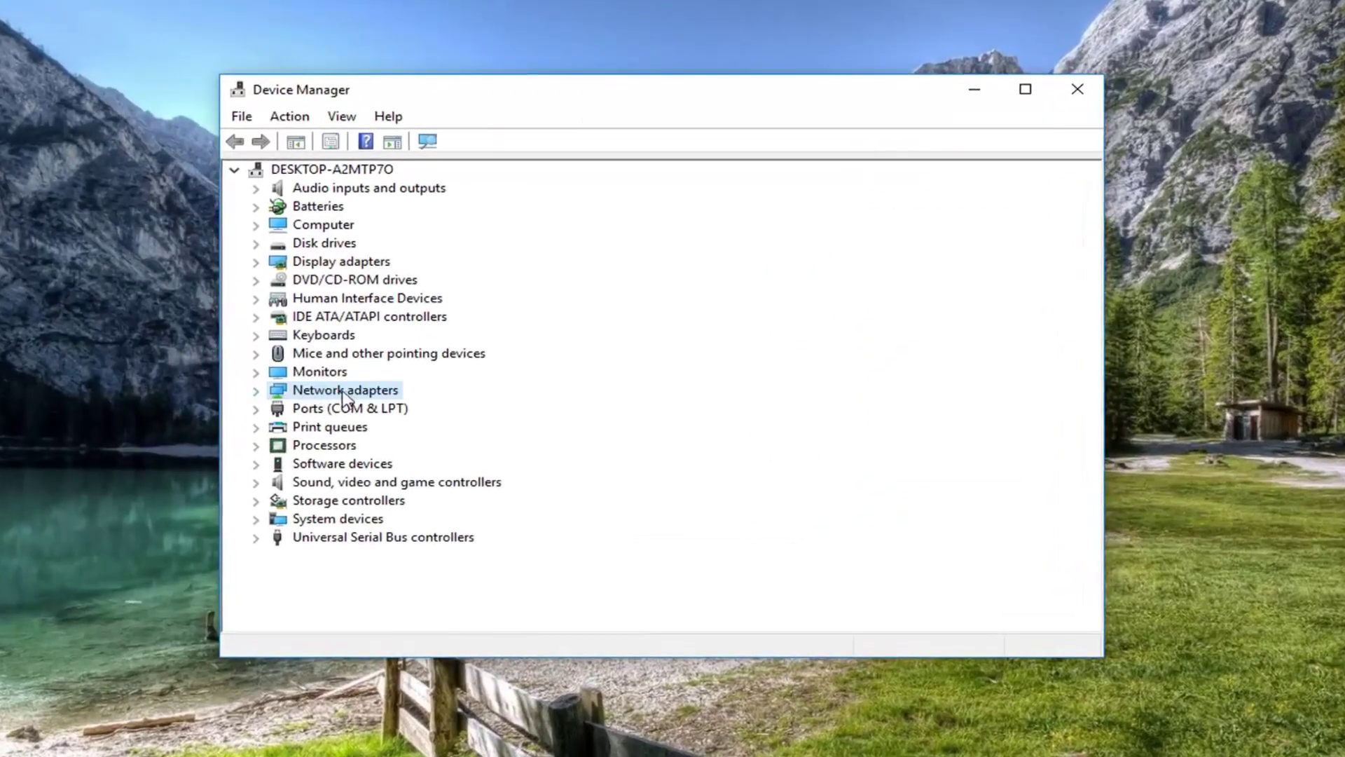
left_click(257, 391)
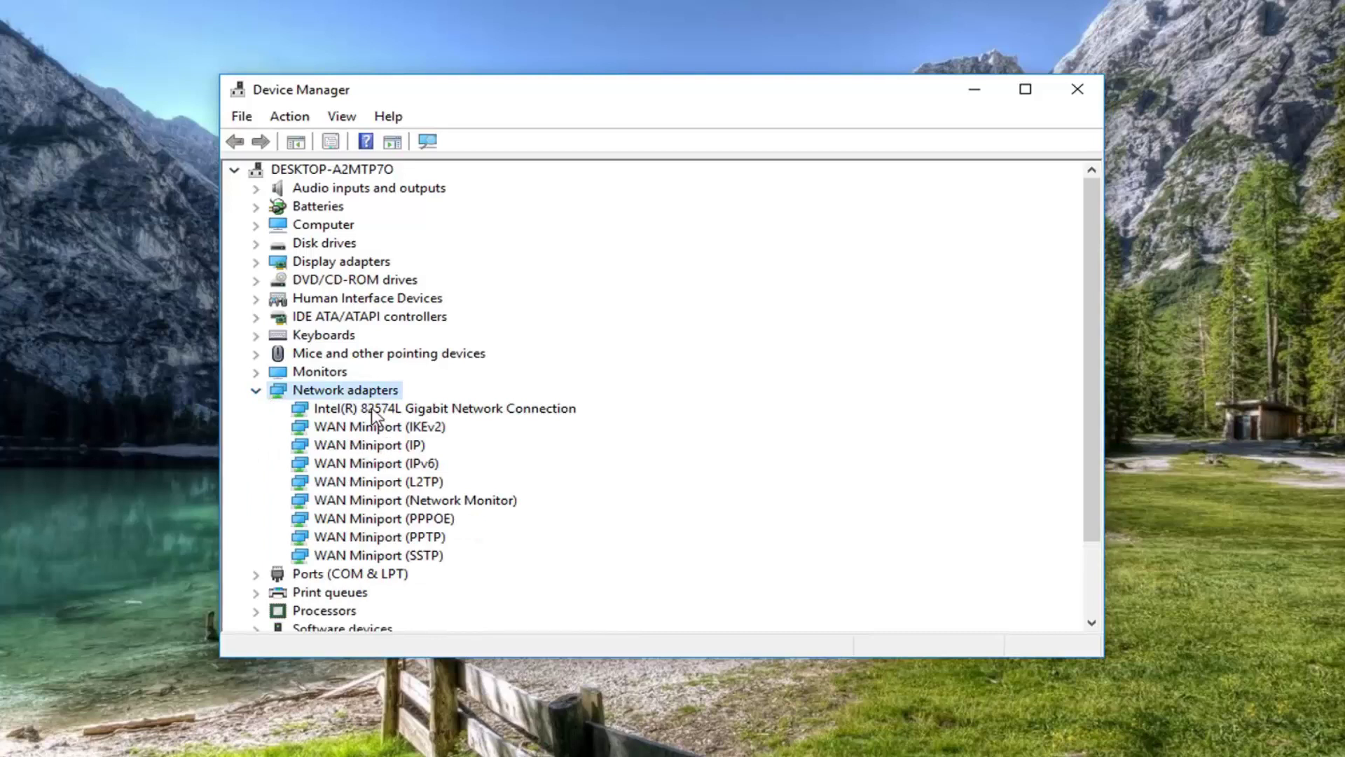
left_click(493, 414)
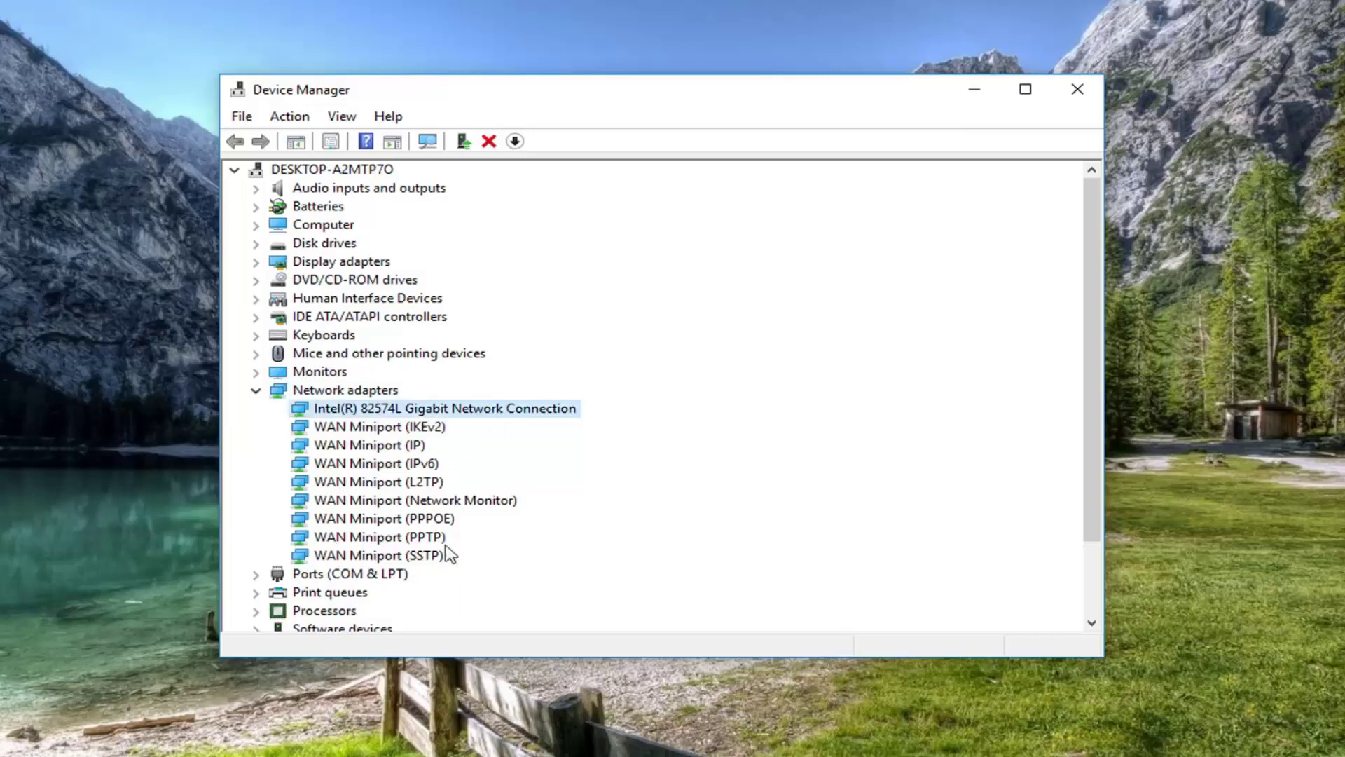
right_click(354, 412)
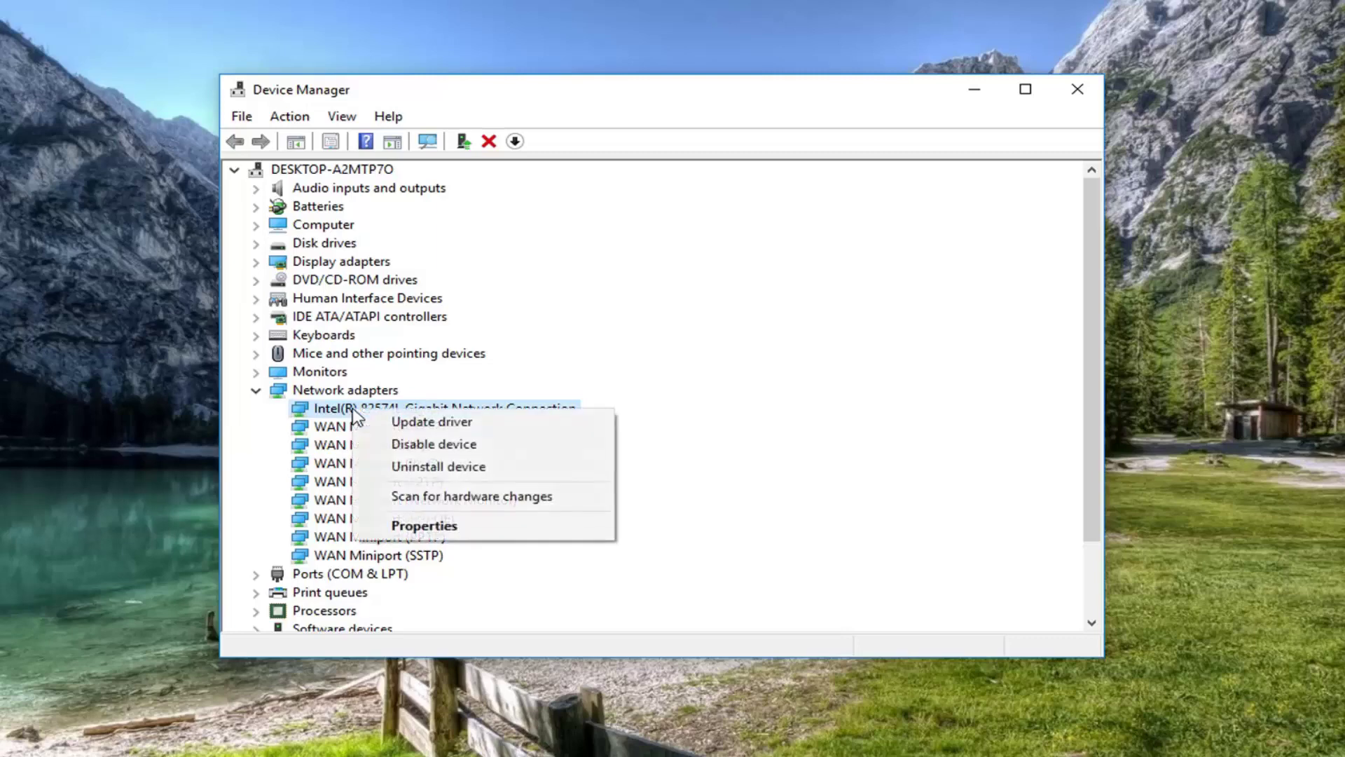
Search automatically for an updated Intel(R) 82574L driver; the best one is already installed.
left_click(397, 422)
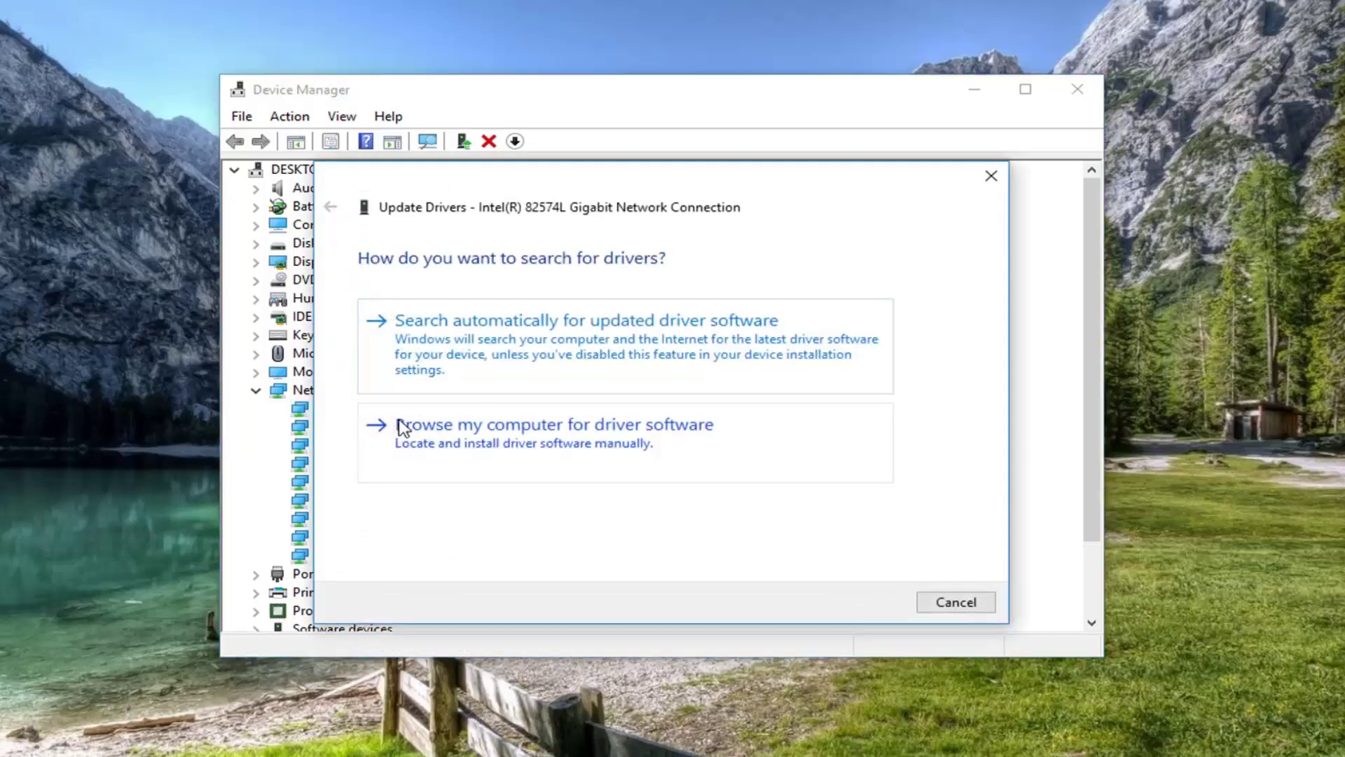
left_click(550, 348)
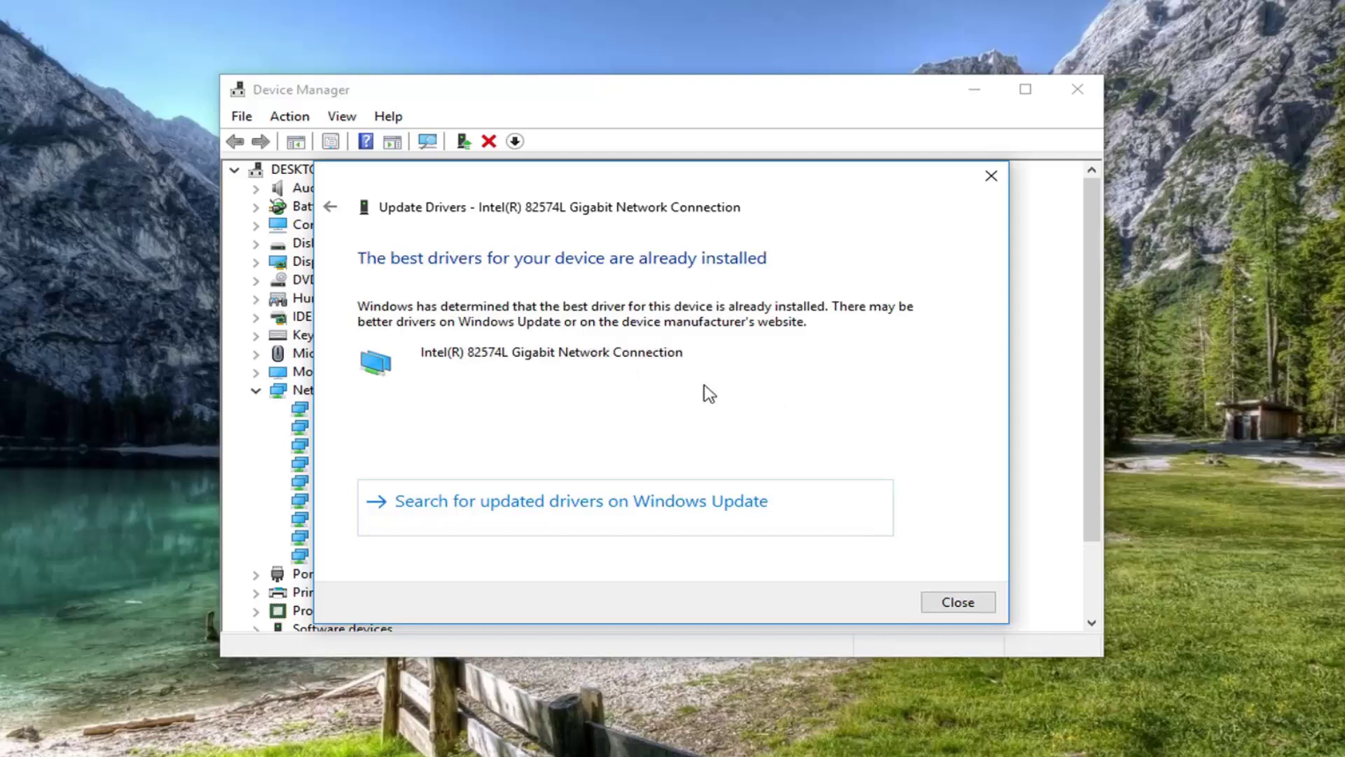
left_click(954, 601)
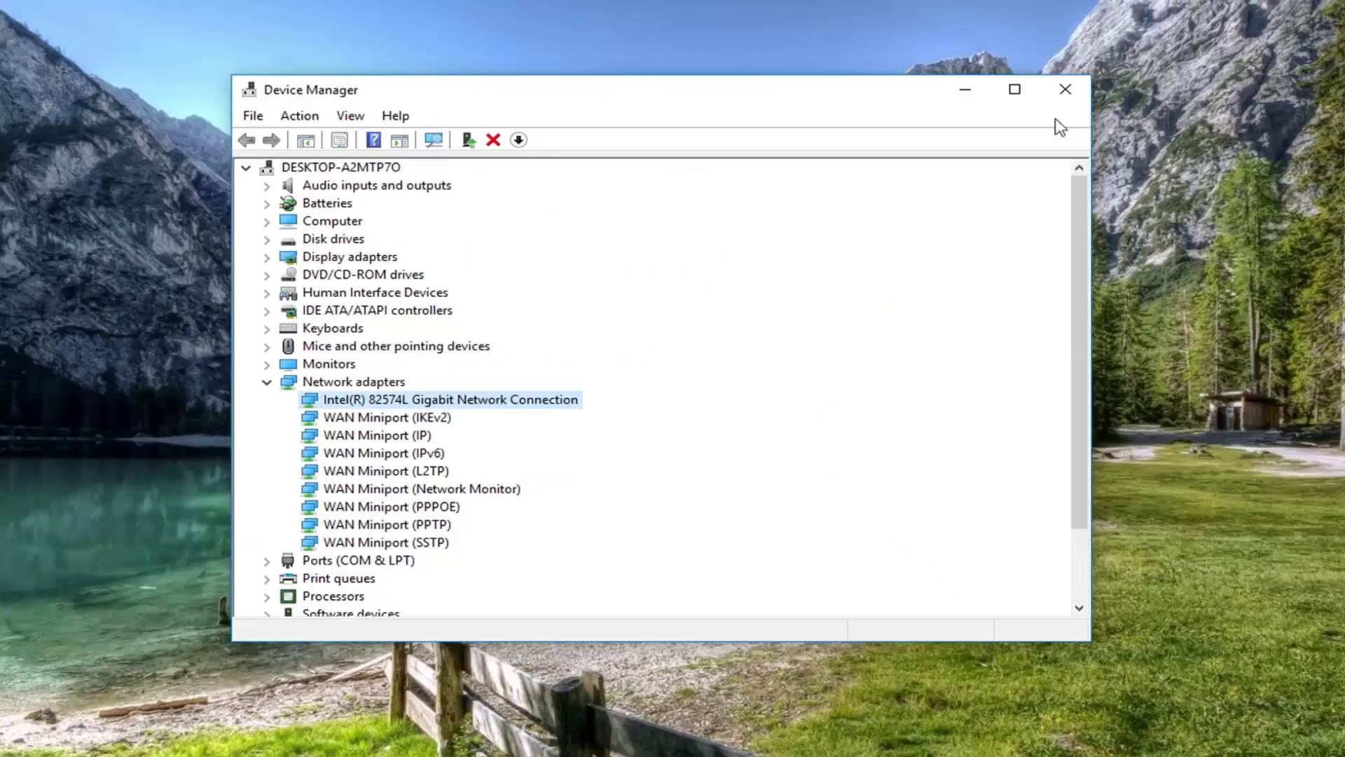
Close the Device Manager window, leaving the empty desktop.
left_click(1065, 89)
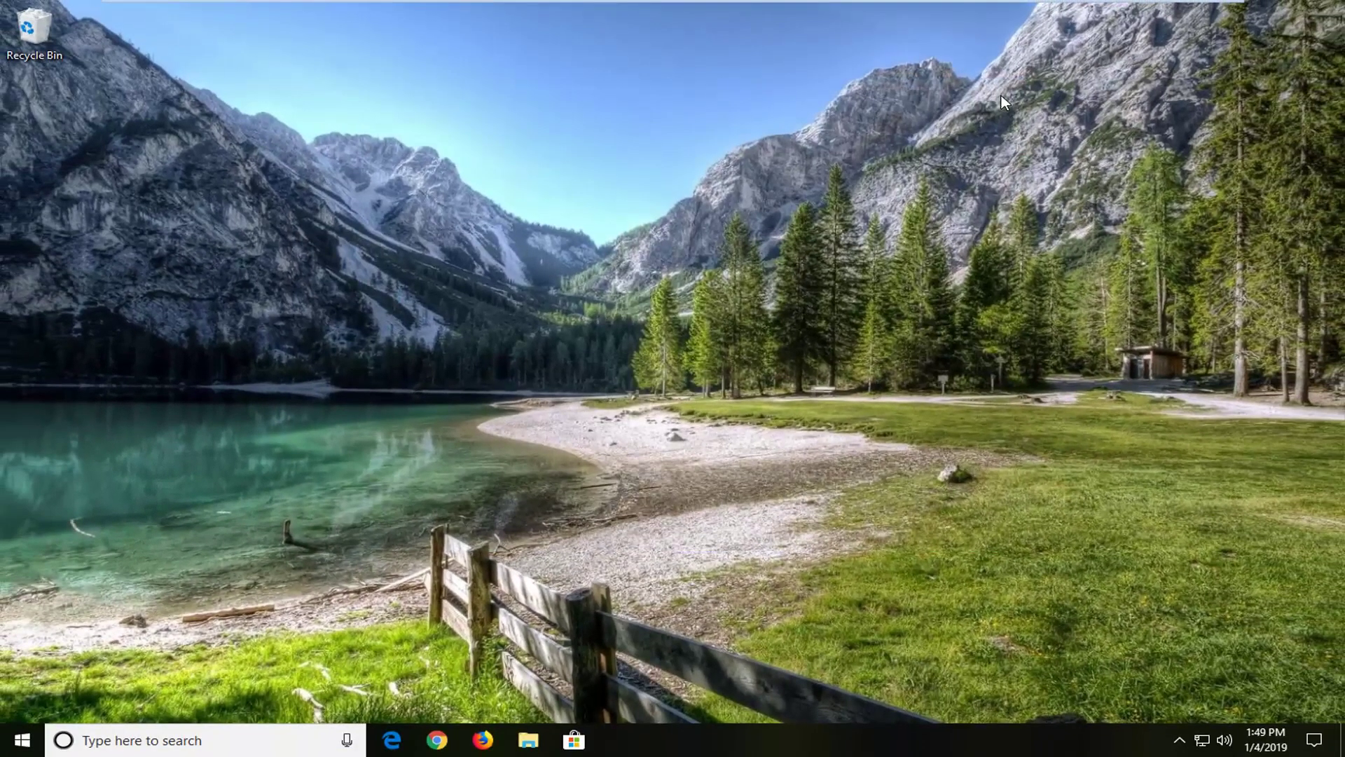